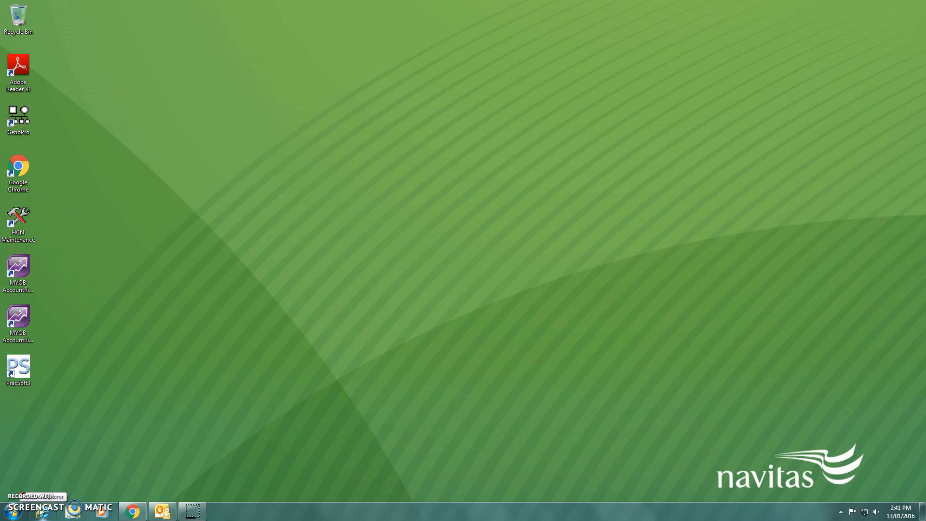
left_click(135, 511)
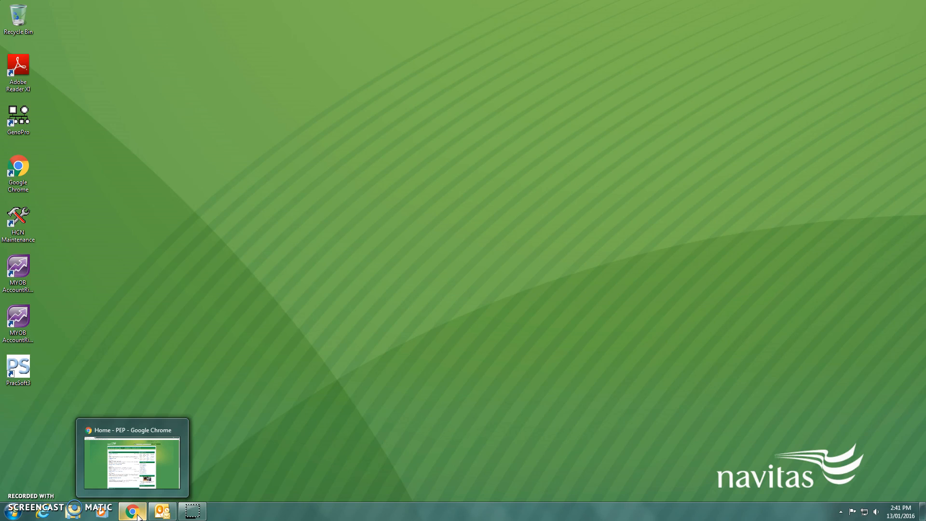
left_click(131, 515)
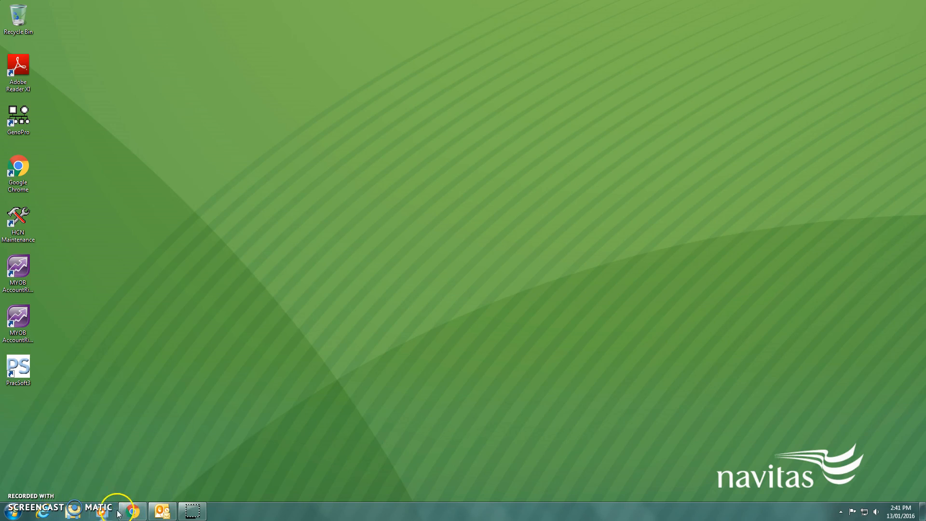
left_click(130, 515)
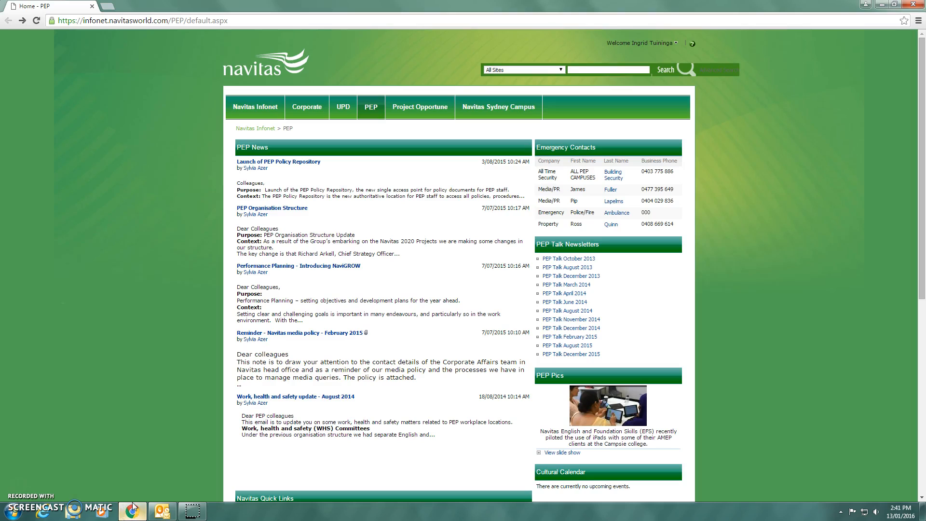
left_click(243, 21)
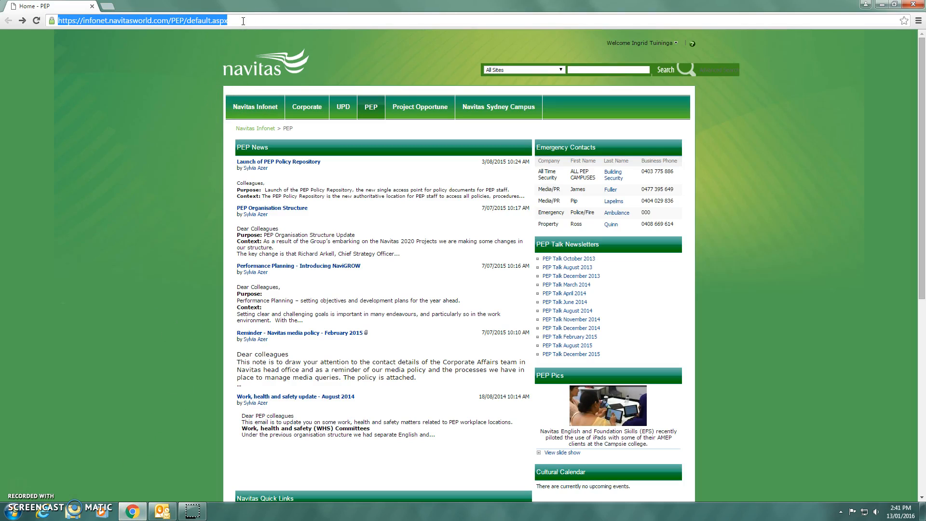
type("www")
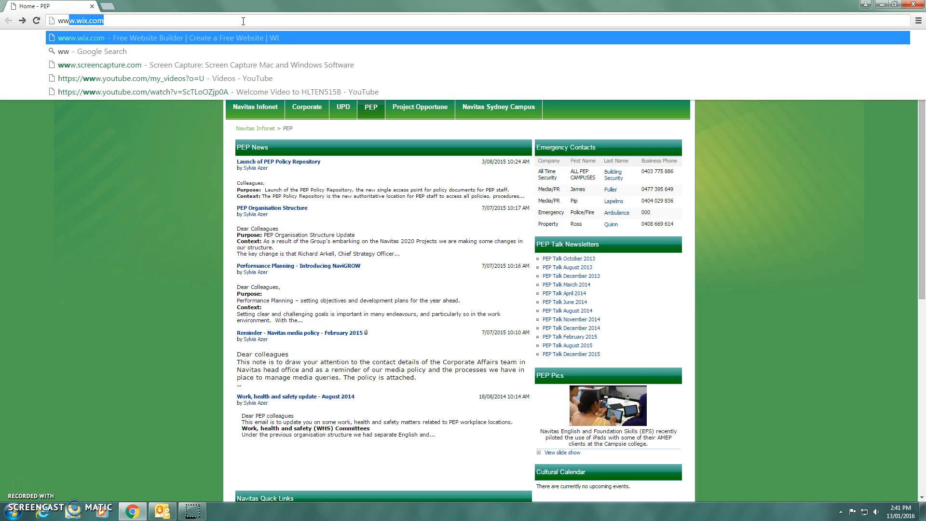
type(".")
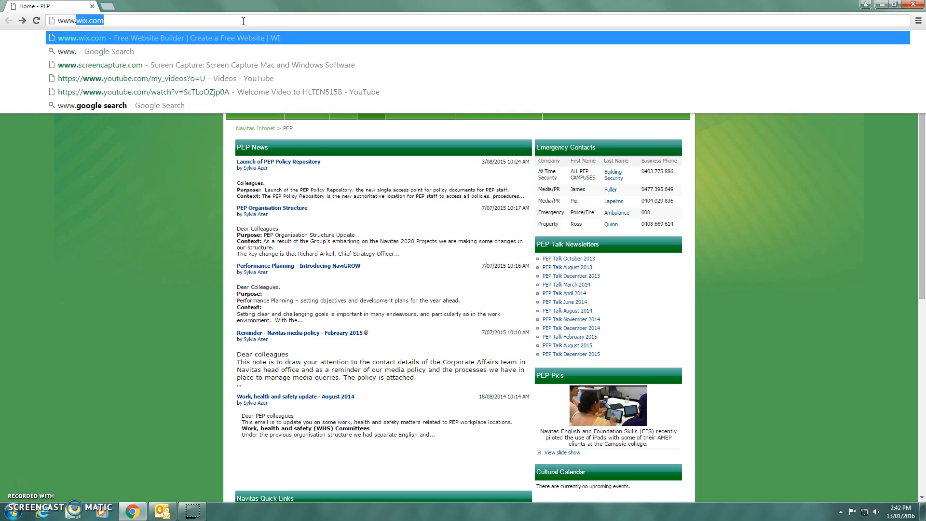
key("Right")
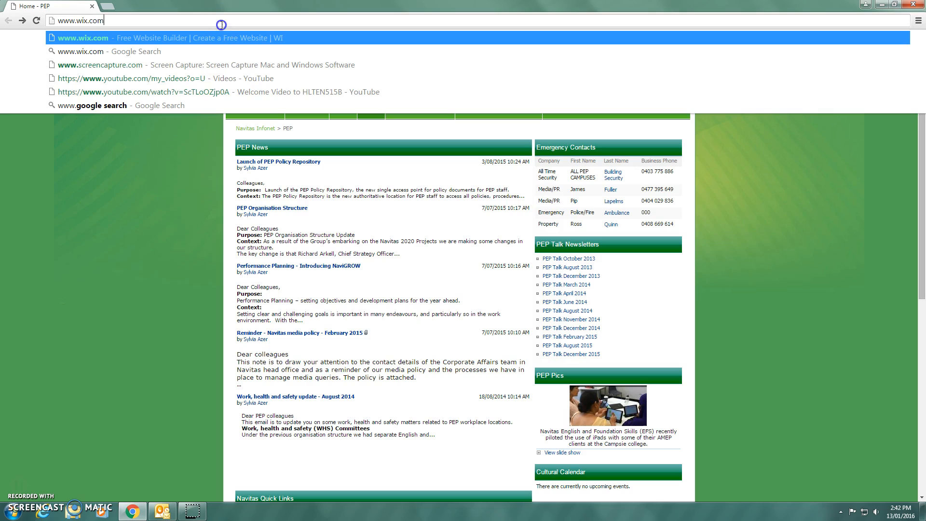
key("Return")
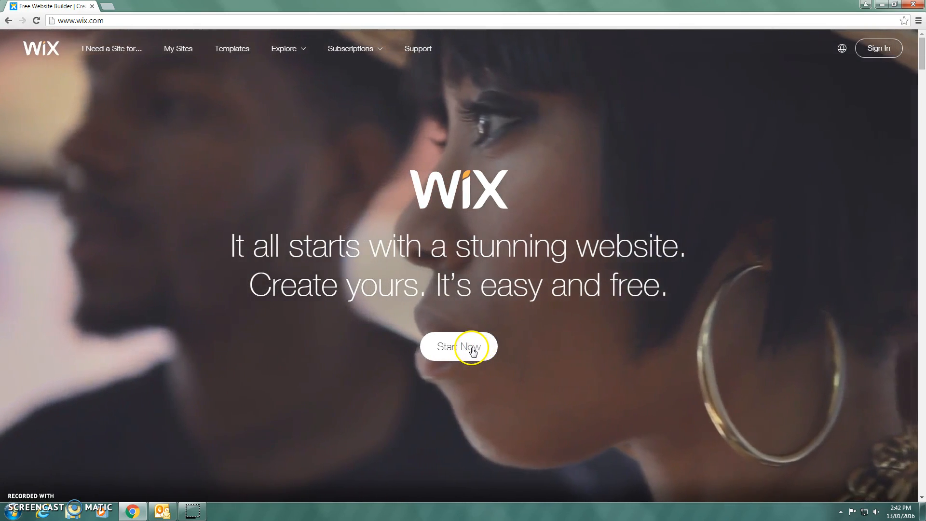
Step: Start creating a website, choose the new-user option in the sign-in form, and dismiss the form without signing in
left_click(472, 348)
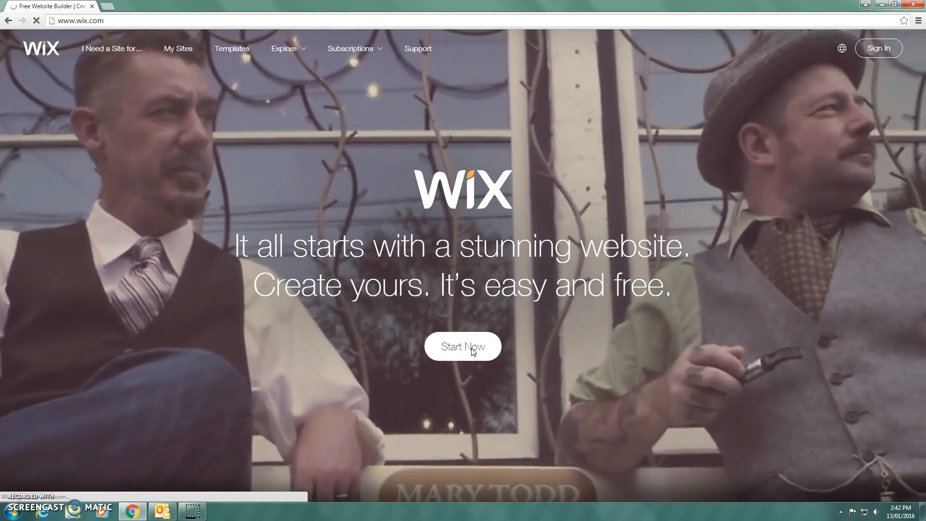
left_click(468, 348)
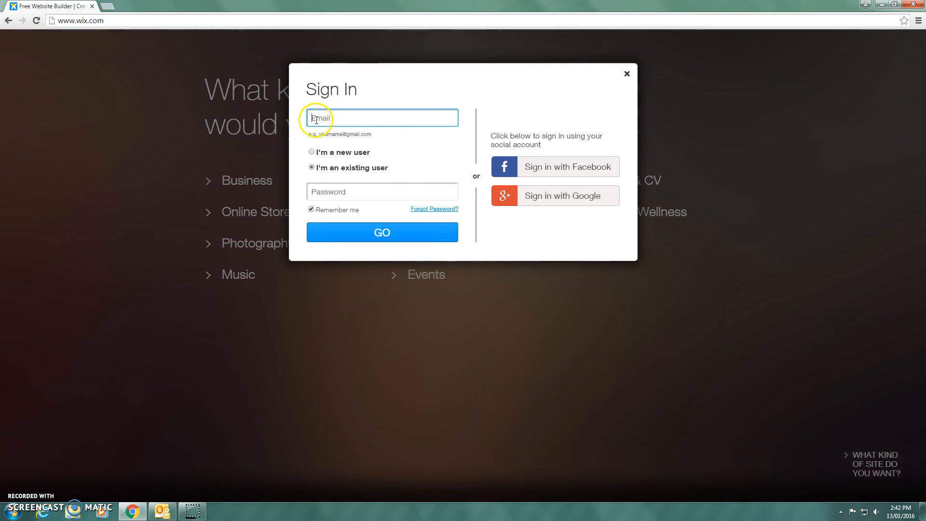
left_click(312, 152)
left_click(313, 117)
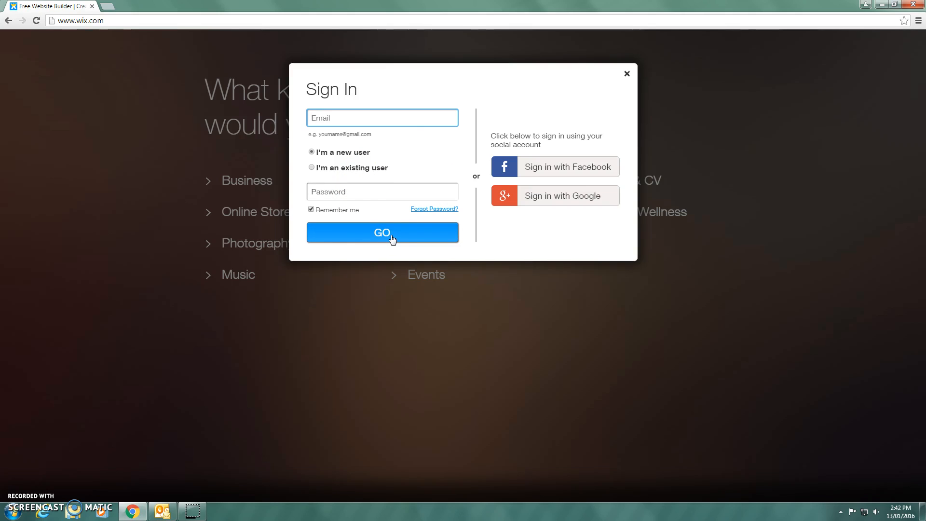
left_click(627, 74)
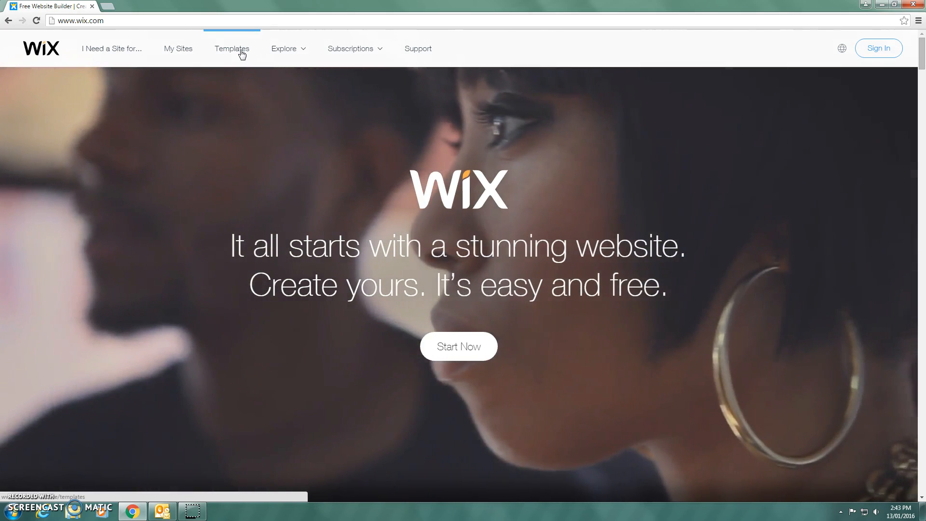
Step: Open the website template gallery and browse the templates in the Portfolio & CV category
left_click(241, 52)
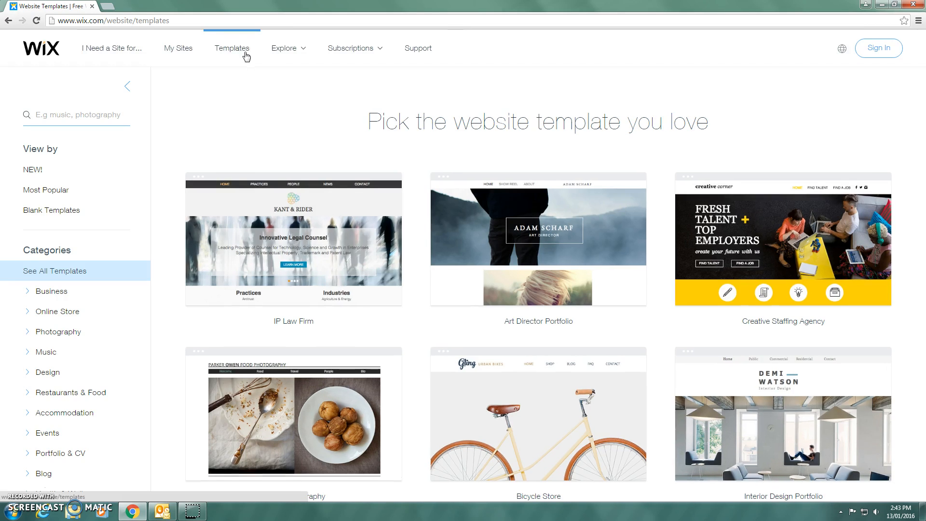
mouse_move(222, 254)
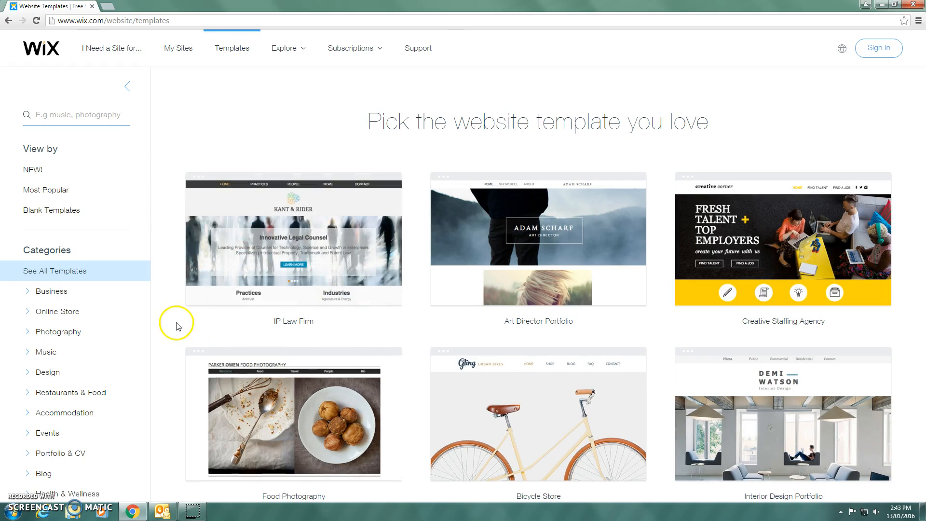
scroll(176, 318, "down", 2)
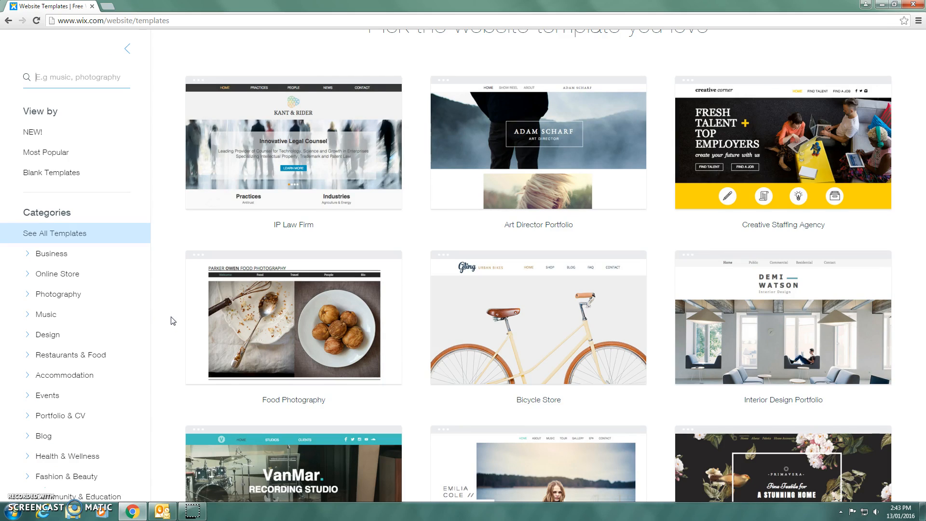
scroll(173, 320, "down", 3)
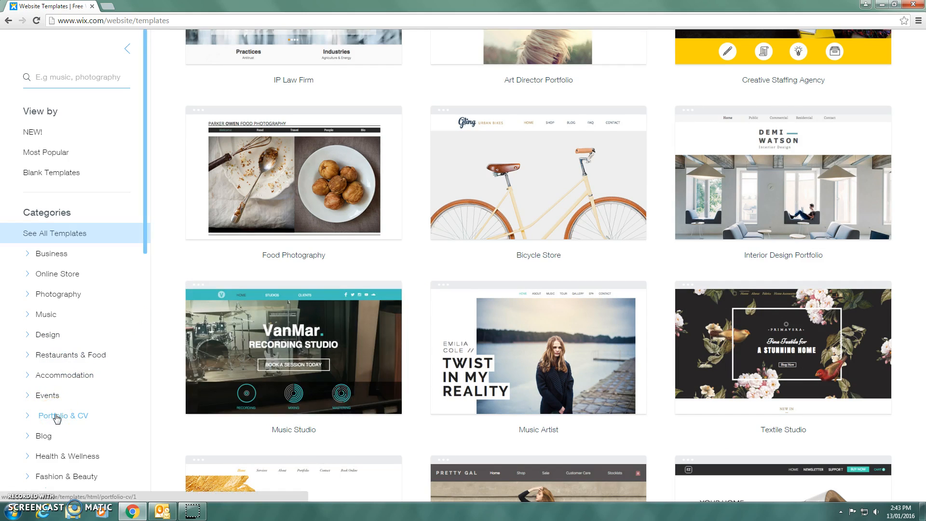
left_click(56, 417)
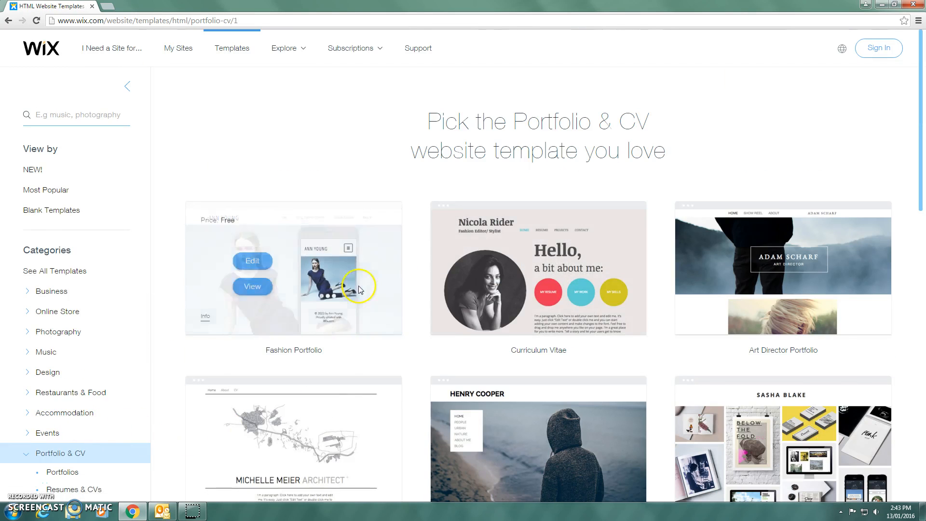
scroll(366, 289, "down", 3)
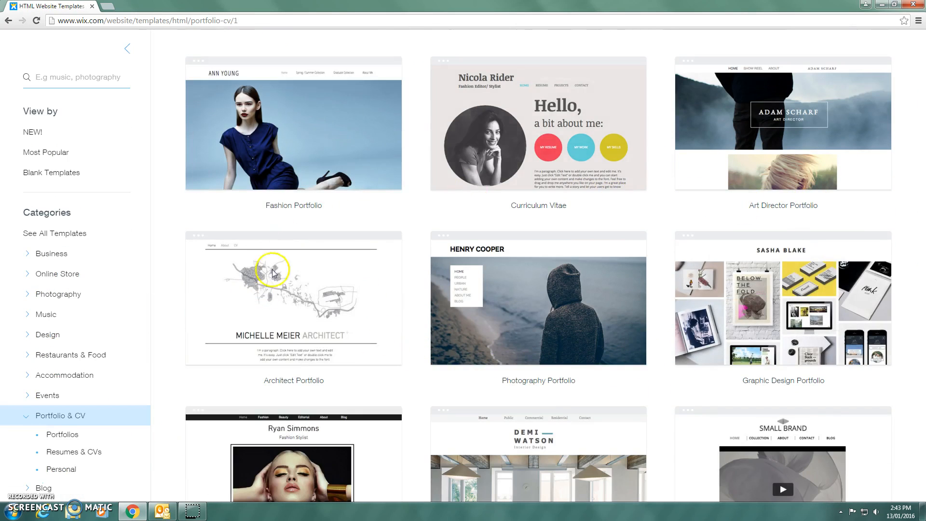
scroll(689, 425, "down", 4)
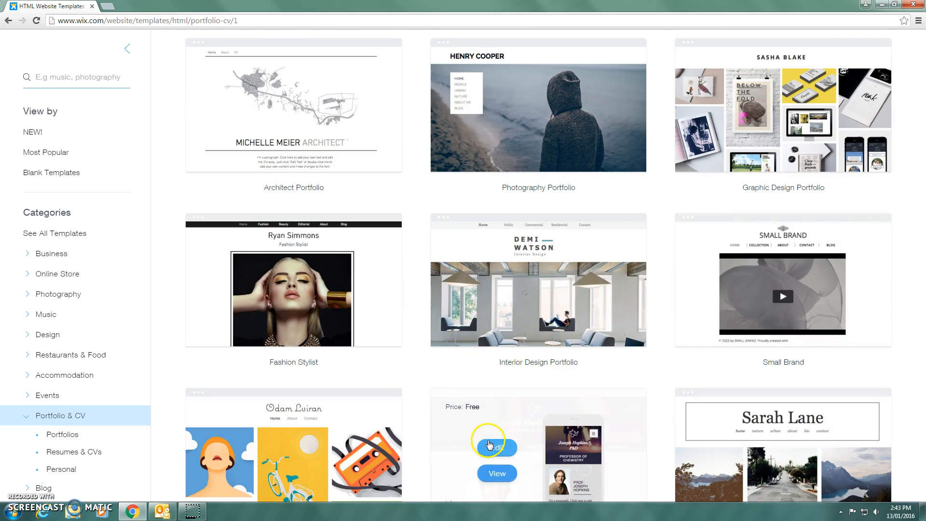
scroll(497, 449, "up", 7)
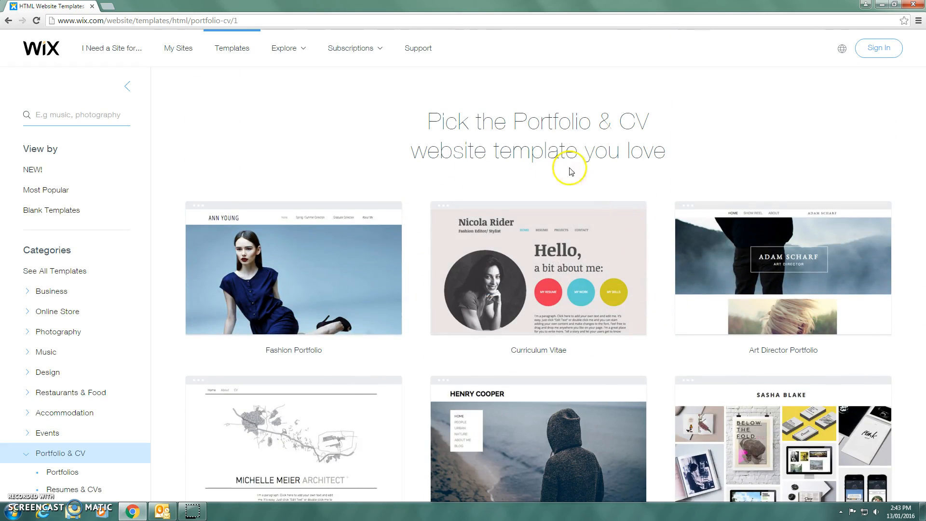
mouse_move(513, 327)
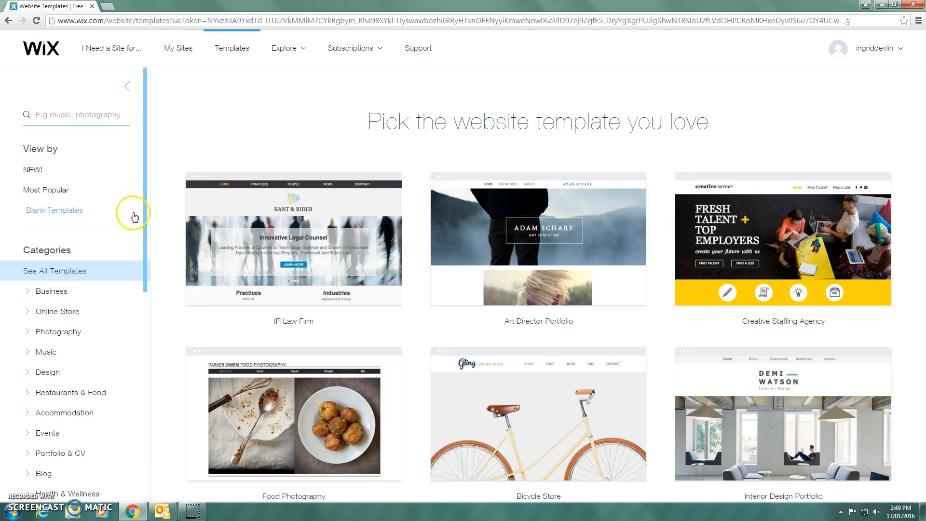
Step: Review the account menu options and the edit and view choices offered for the IP Law Firm template
mouse_move(885, 43)
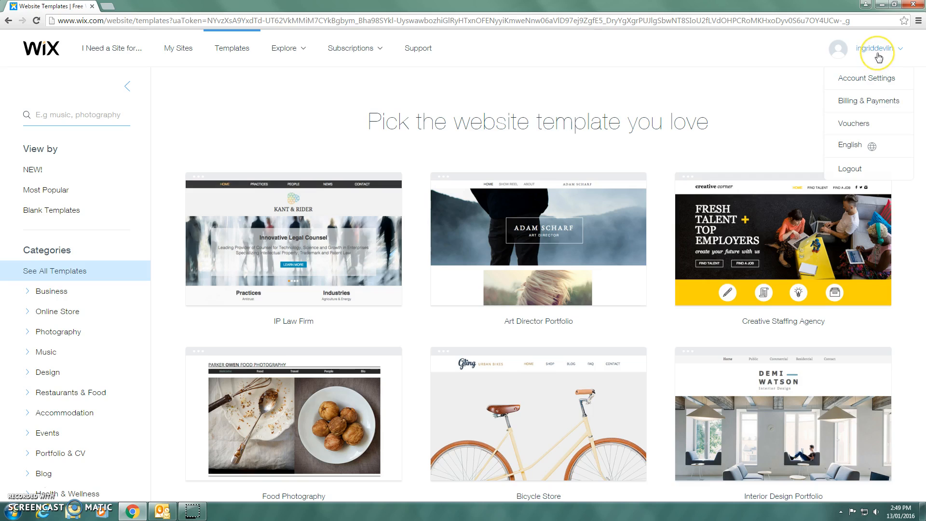
left_click(867, 78)
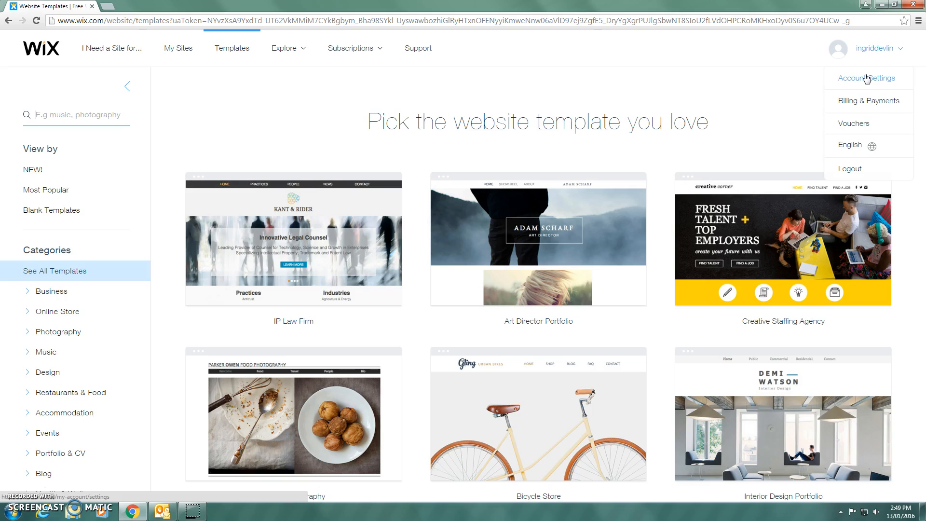
left_click(861, 102)
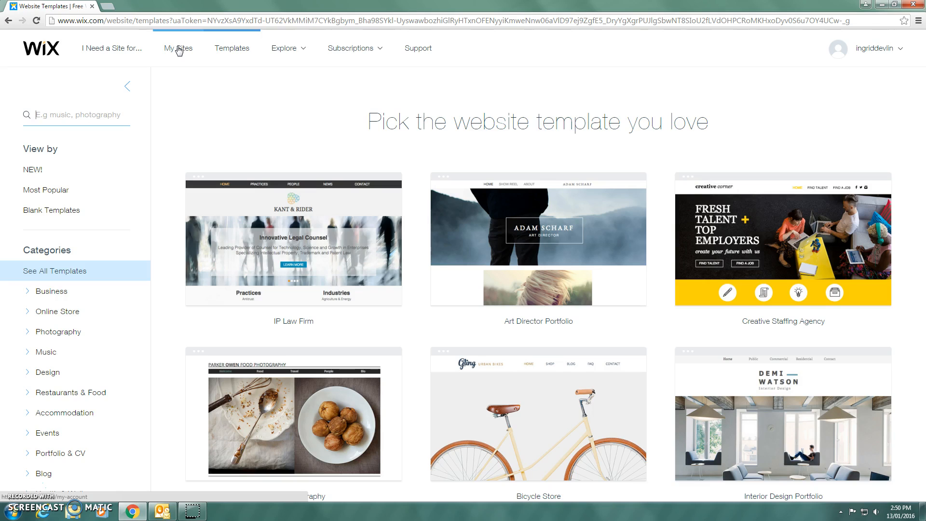
mouse_move(378, 232)
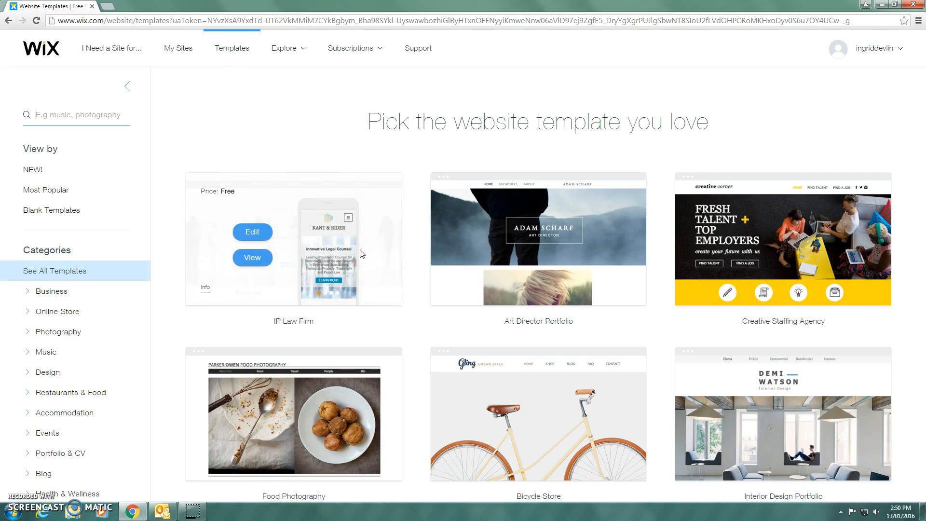
left_click(255, 233)
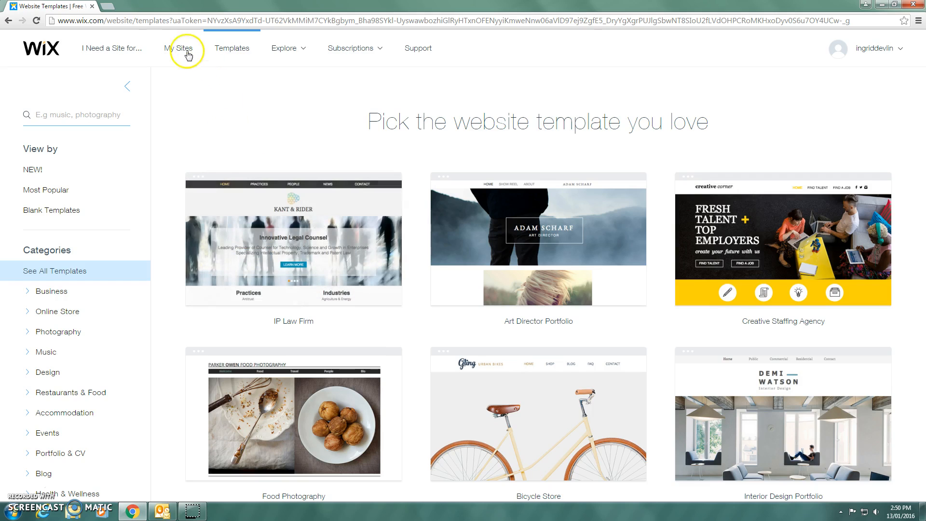
Step: Find the mockstudent site among the account's own sites and open it for editing
left_click(183, 48)
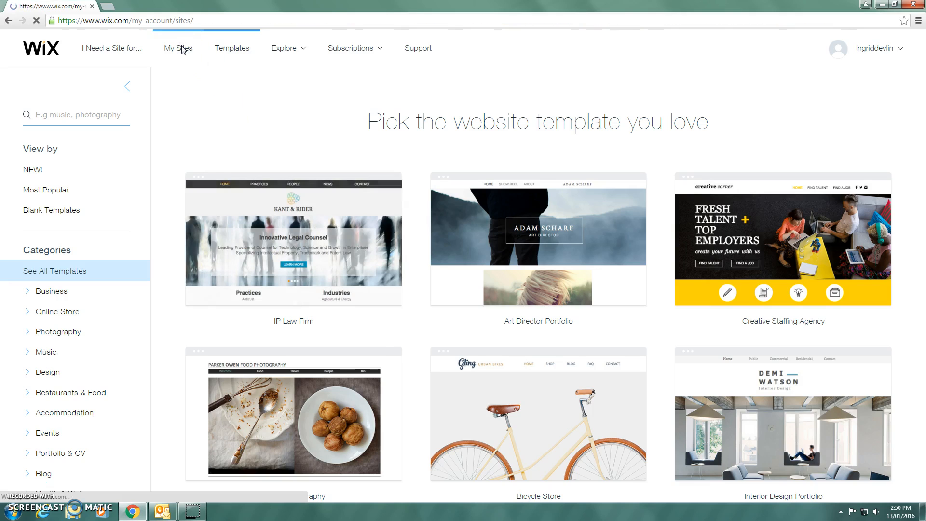
left_click(183, 76)
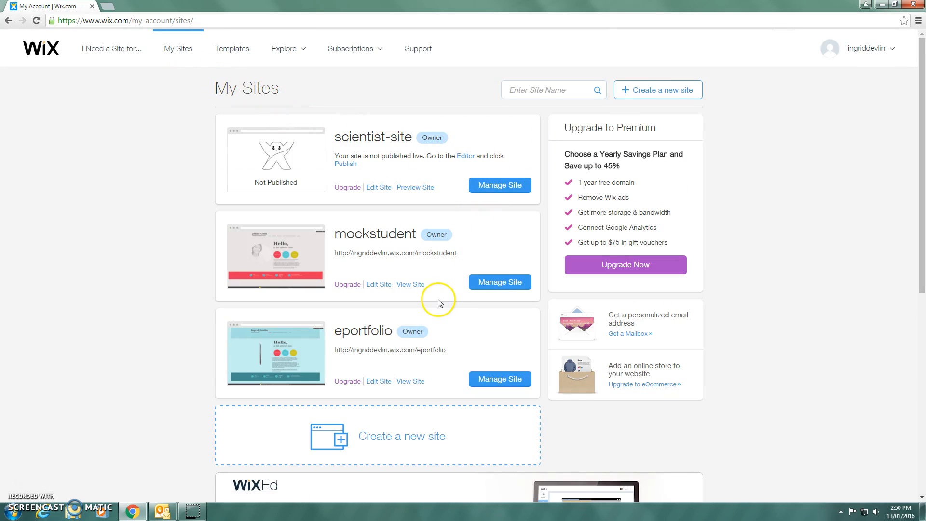
left_click(366, 236)
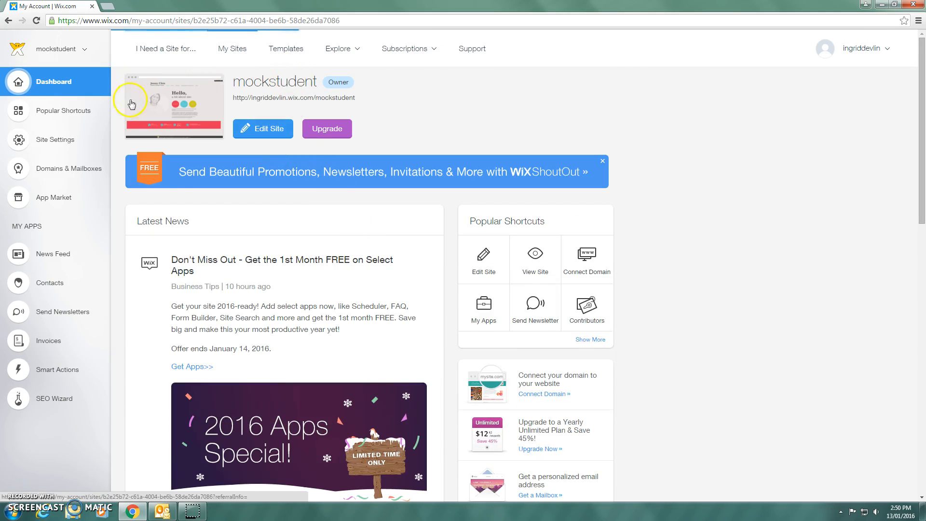
left_click(268, 128)
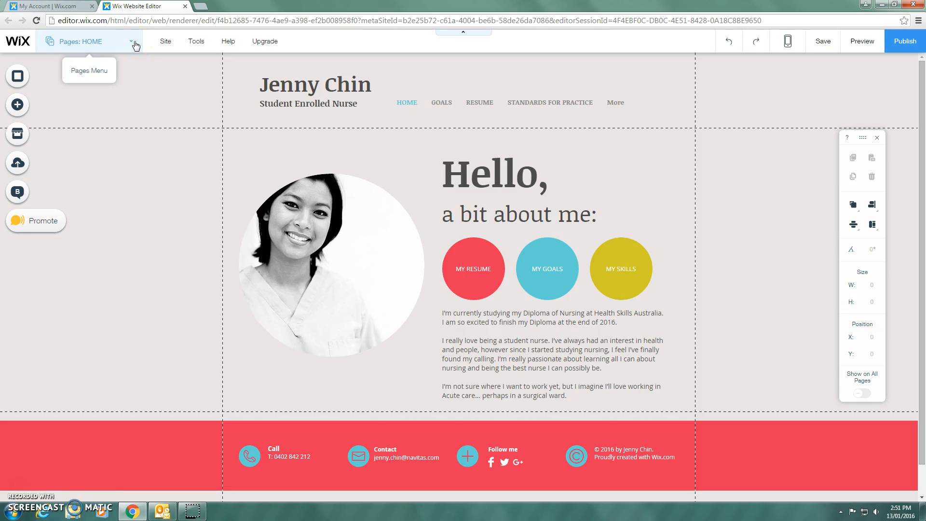
Step: Display the GOALS page from the site's page list and review its Permissions settings without changing them
left_click(133, 41)
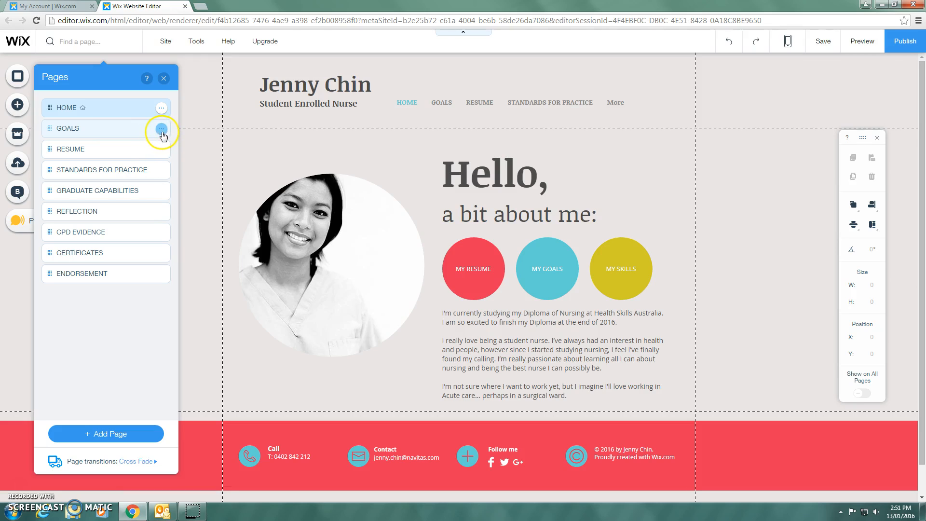
left_click(162, 134)
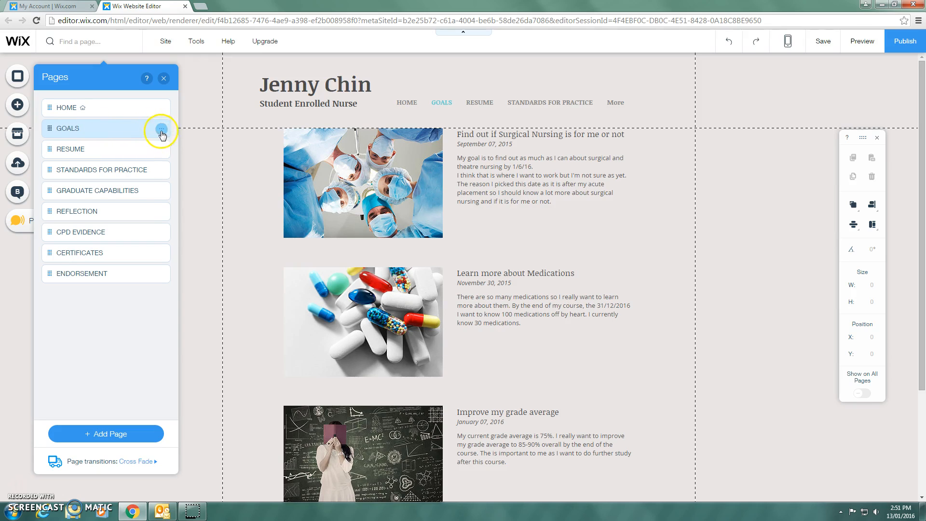
left_click(161, 129)
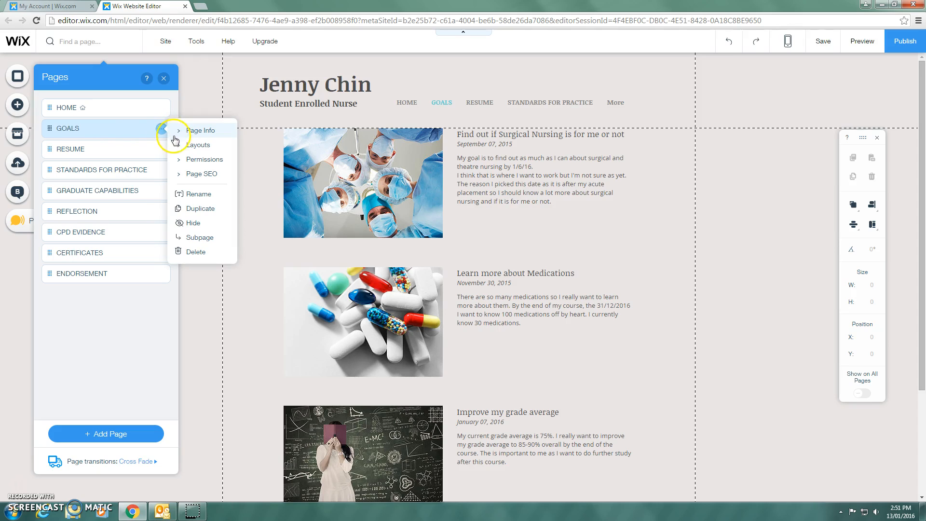
left_click(188, 162)
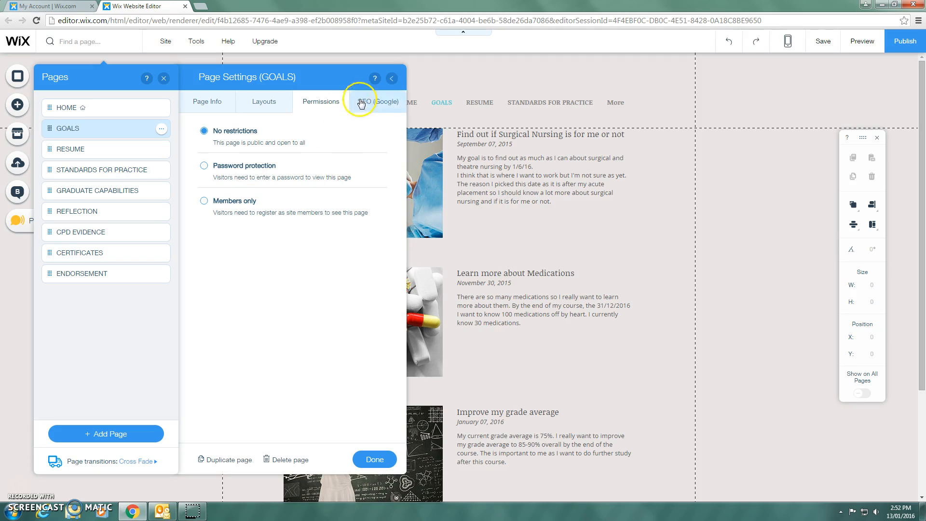
left_click(390, 82)
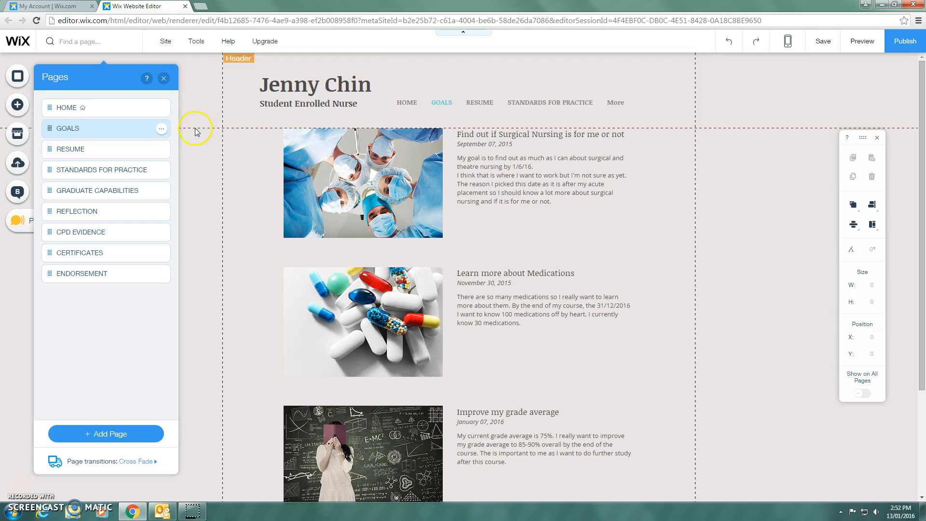
Step: Display the REFLECTION page from the site's page list and review its Permissions settings
left_click(168, 131)
left_click_drag(146, 210, 146, 215)
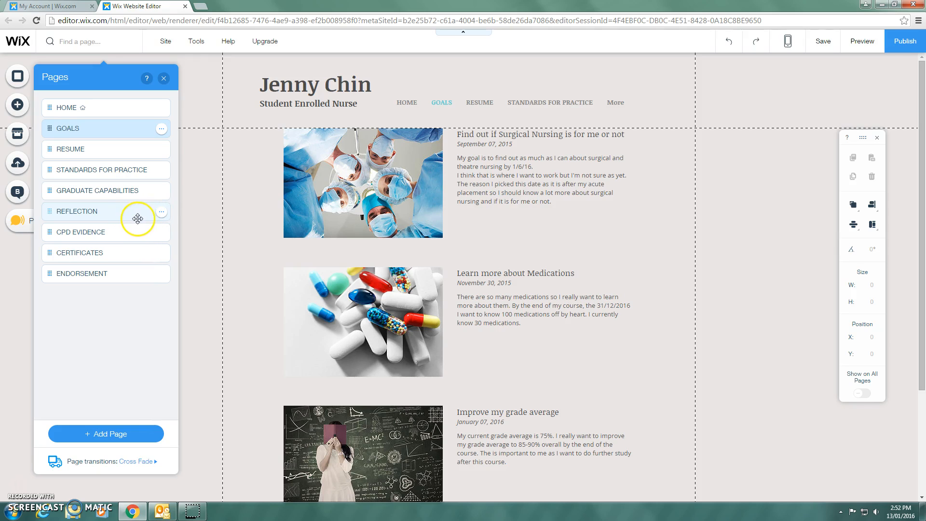
left_click(124, 213)
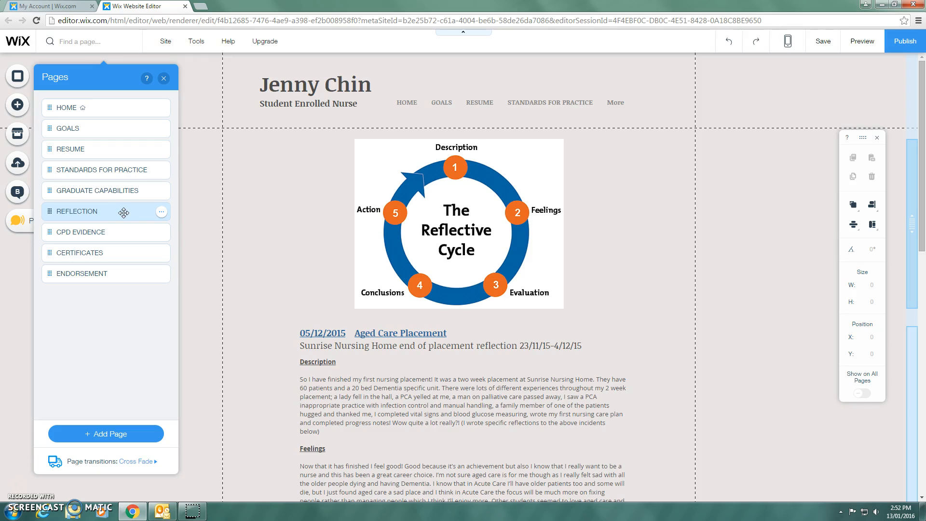
left_click(161, 214)
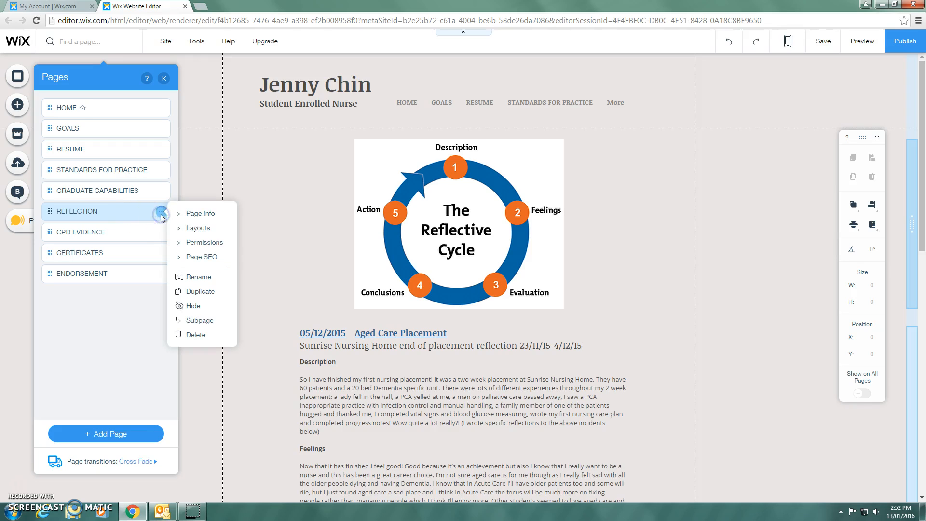
left_click(197, 245)
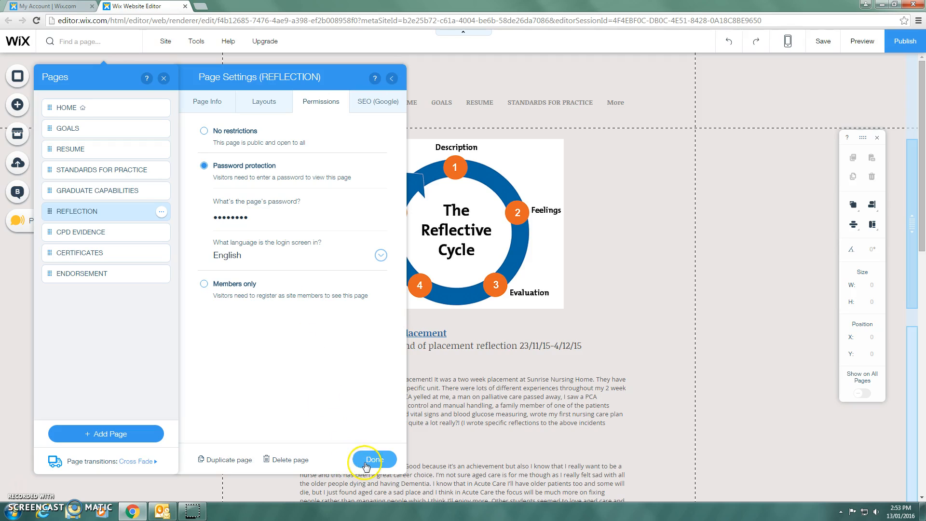
Step: Review the CPD EVIDENCE page's Permissions settings, then close the page settings and the page list
left_click(116, 235)
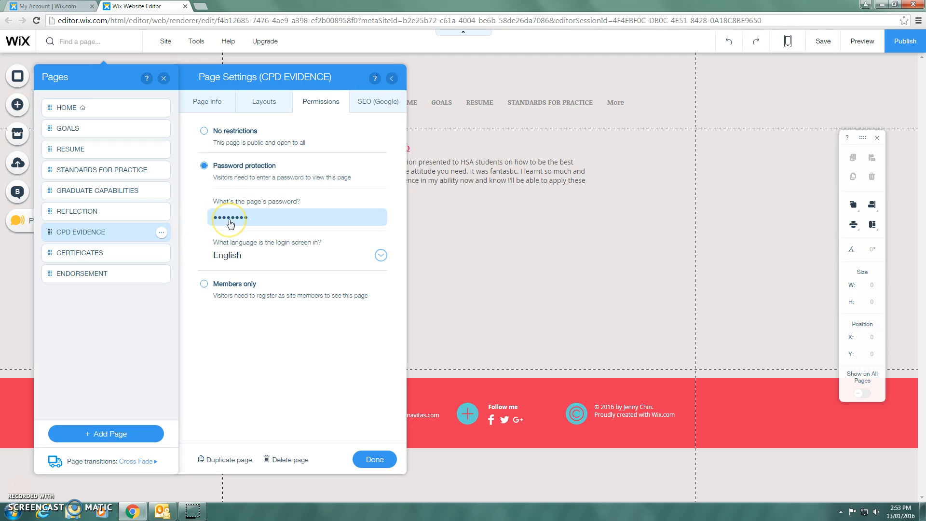
left_click(375, 460)
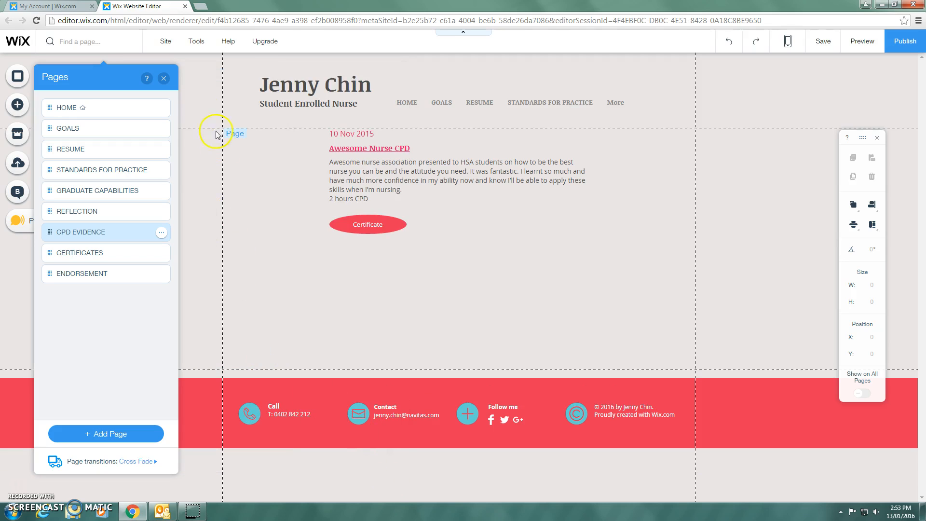
left_click(163, 78)
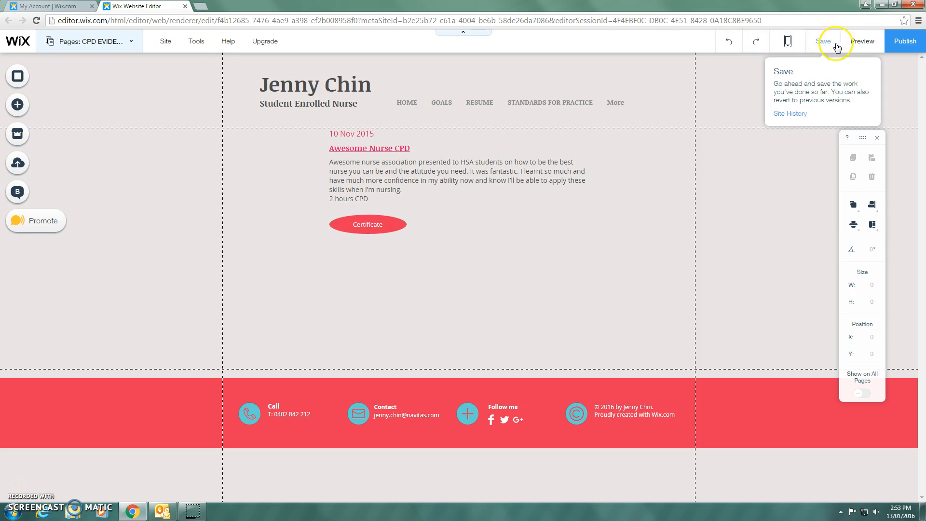
Step: Publish the site and open the live mockstudent site for viewing
left_click(863, 44)
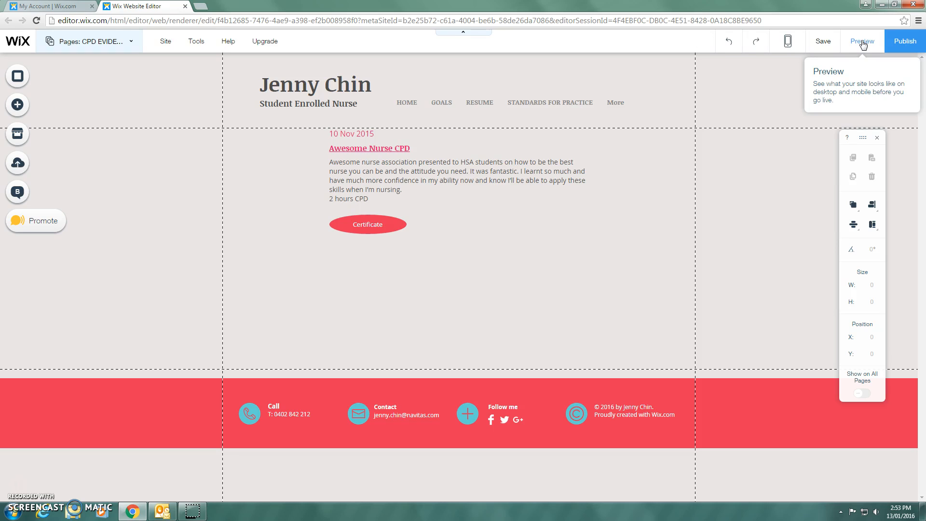
left_click(916, 40)
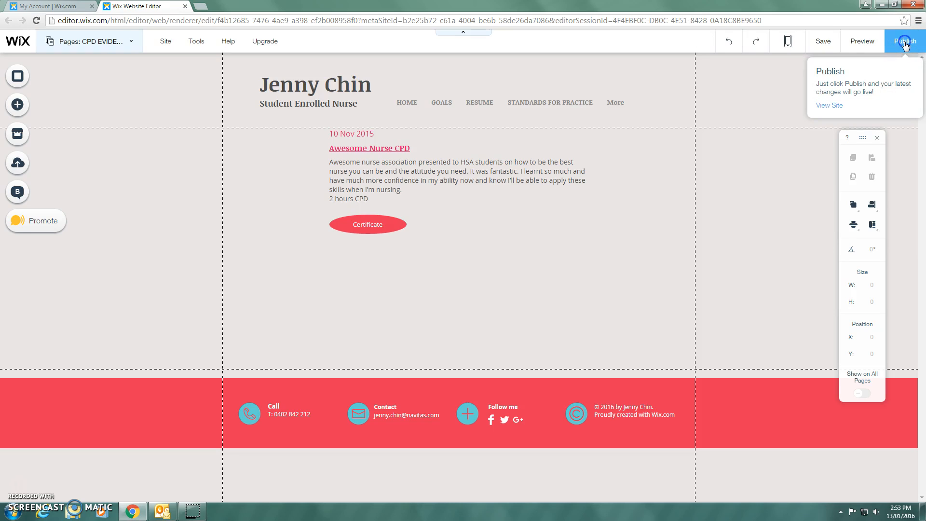
left_click(905, 45)
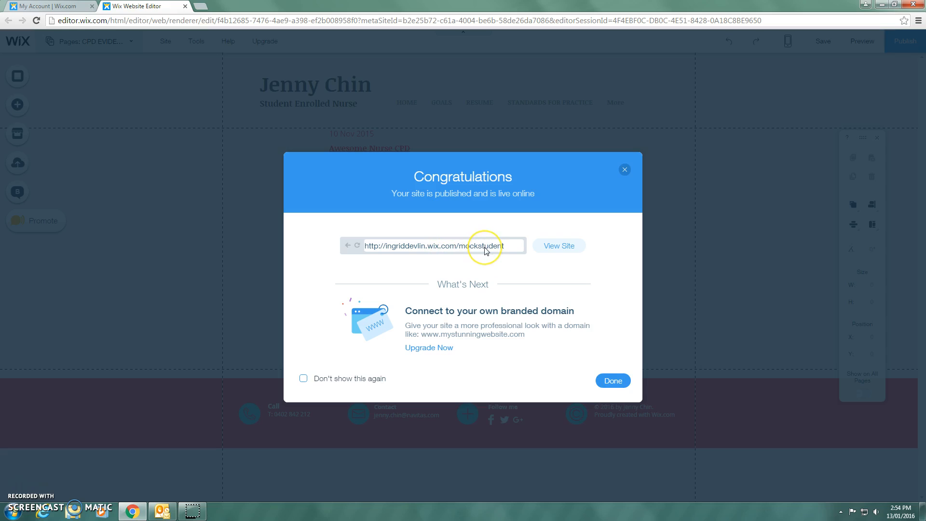
left_click(504, 246)
left_click(558, 246)
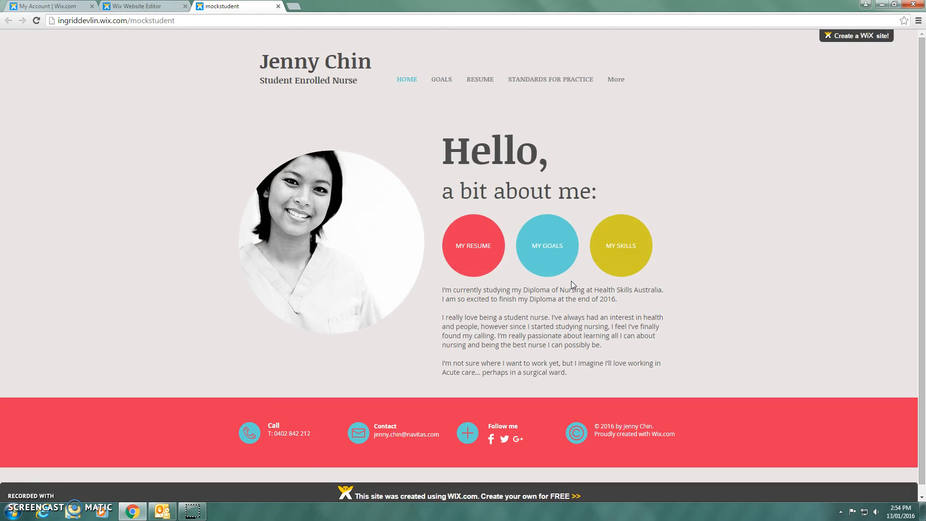
Step: Look through the live site's RESUME page and display the STANDARDS FOR PRACTICE page
left_click(462, 251)
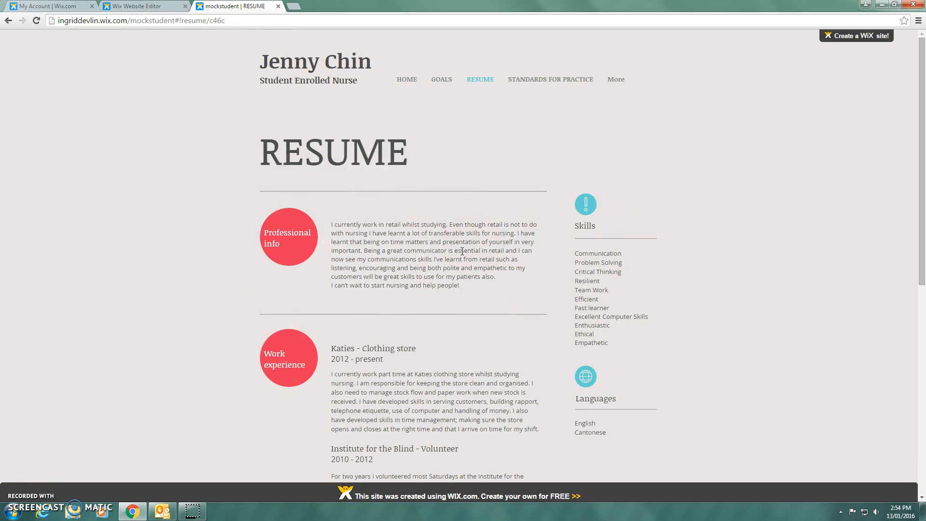
scroll(398, 313, "down", 6)
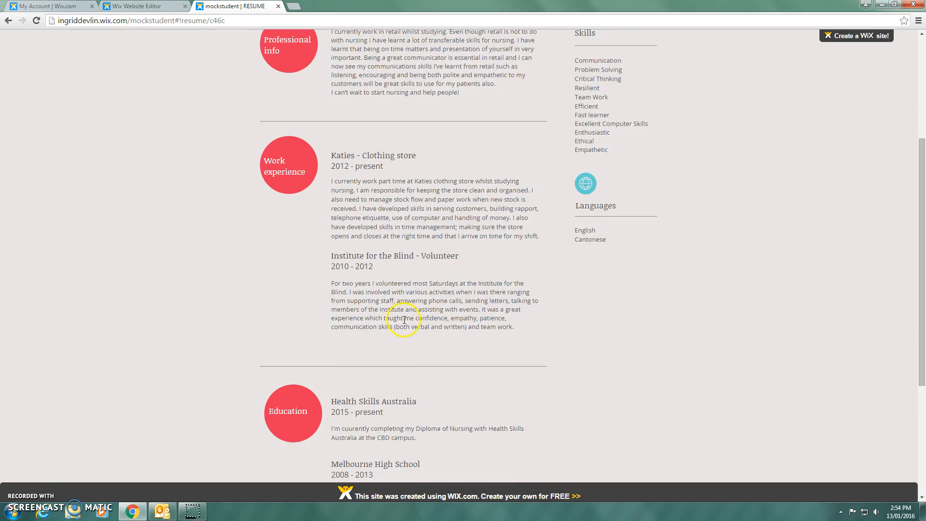
scroll(406, 322, "up", 6)
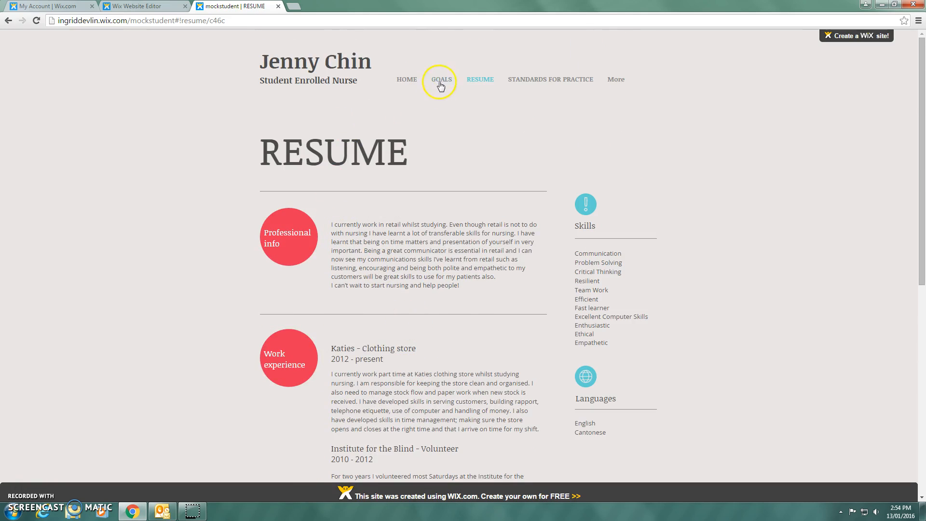
left_click(540, 81)
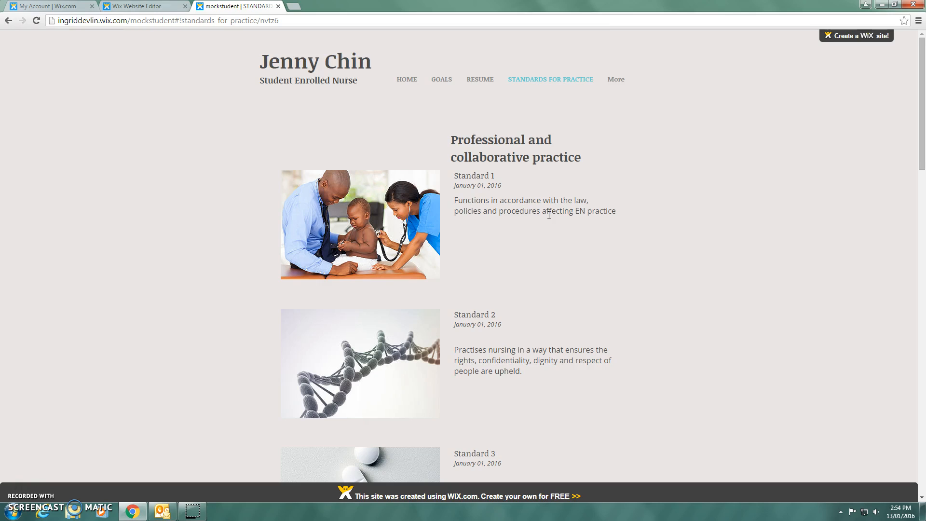
Step: Open the protected REFLECTION page on the live site by entering the page password
mouse_move(619, 83)
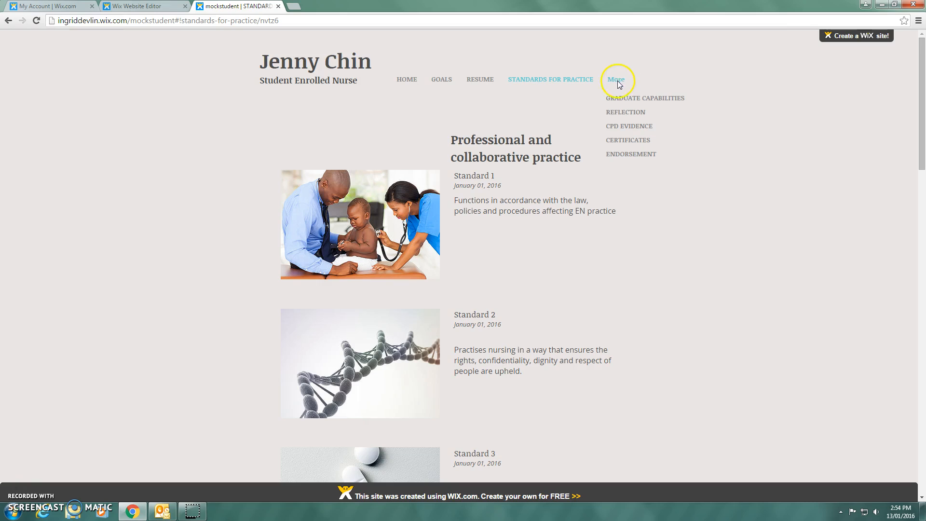
left_click(626, 113)
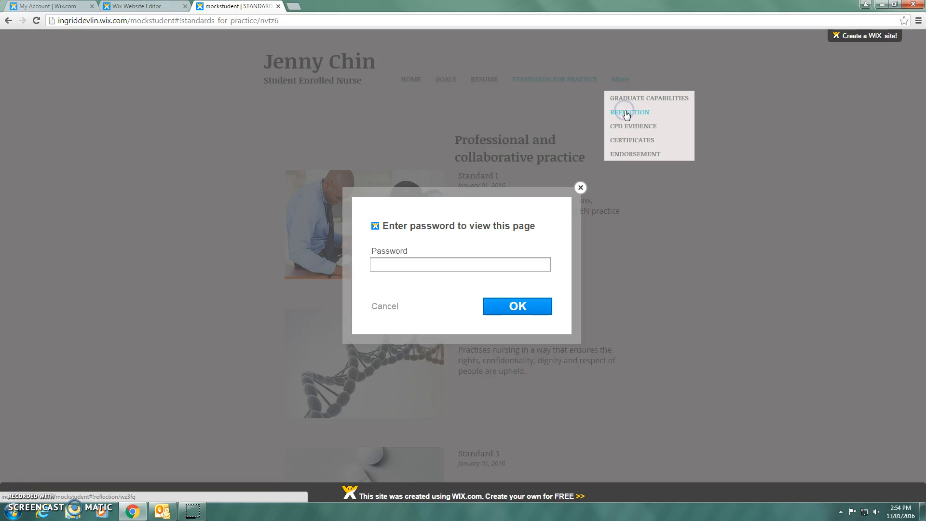
left_click(434, 268)
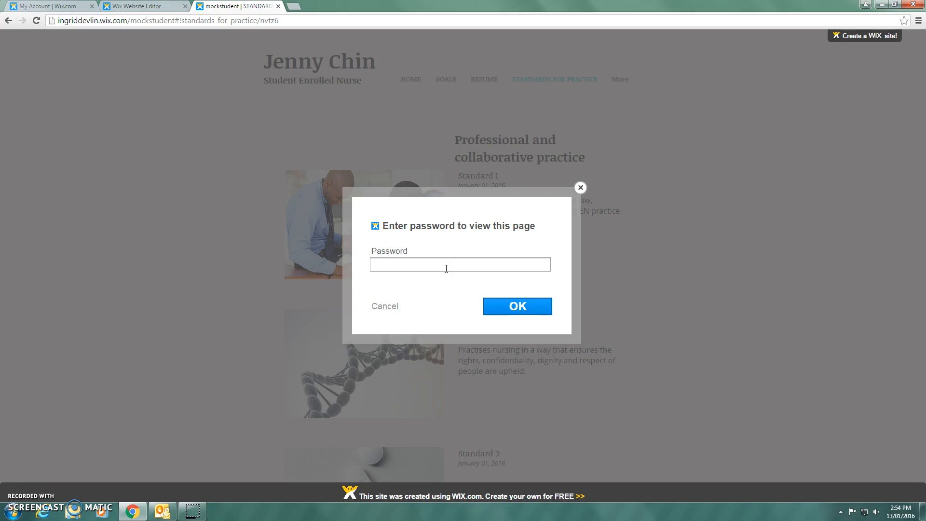
left_click(446, 267)
left_click(503, 311)
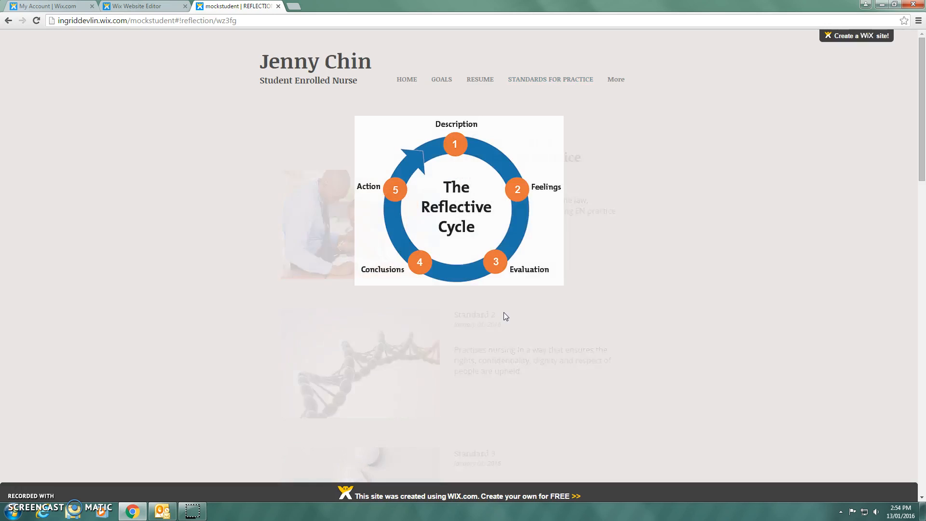
Step: Open the protected CPD EVIDENCE page on the live site by entering the page password
mouse_move(616, 72)
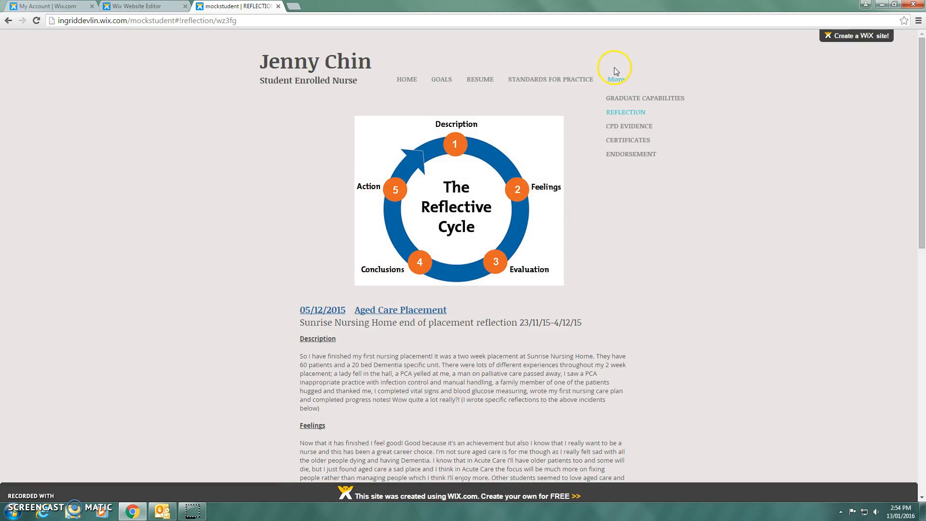
left_click(632, 128)
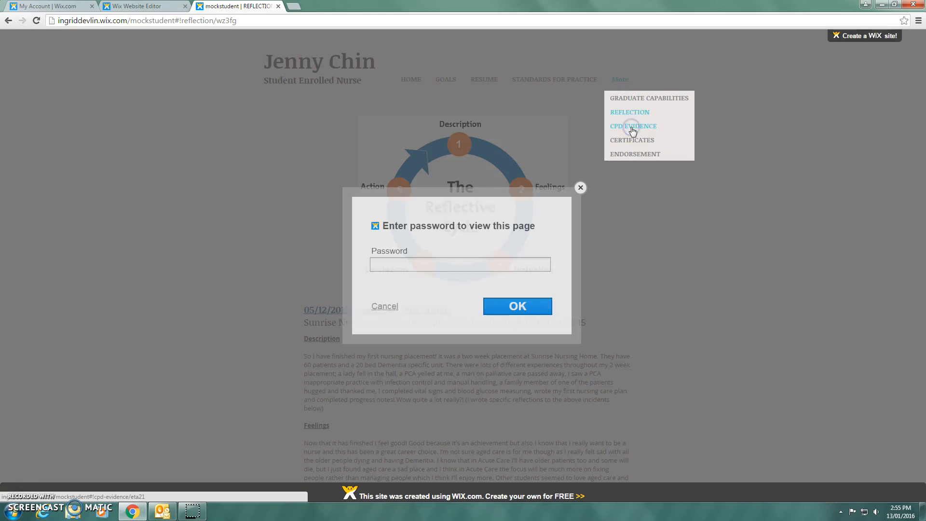
left_click(435, 262)
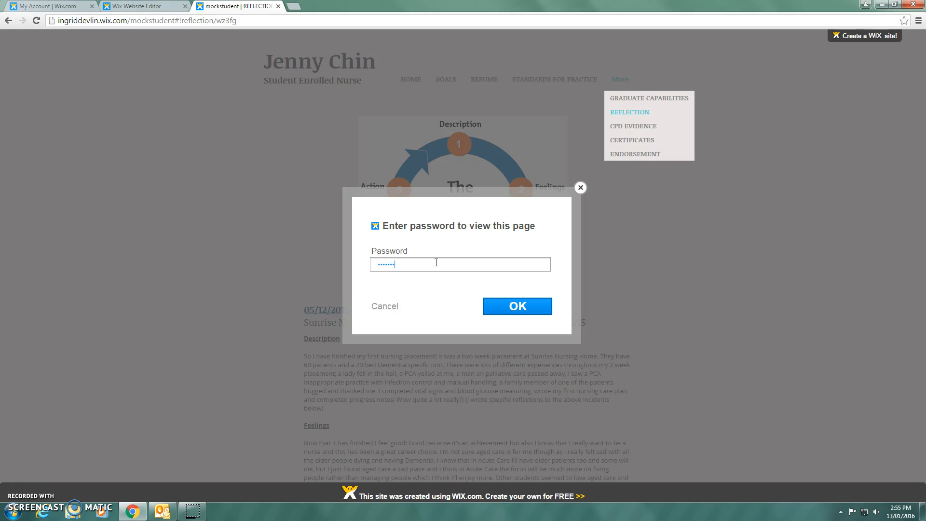
left_click(491, 305)
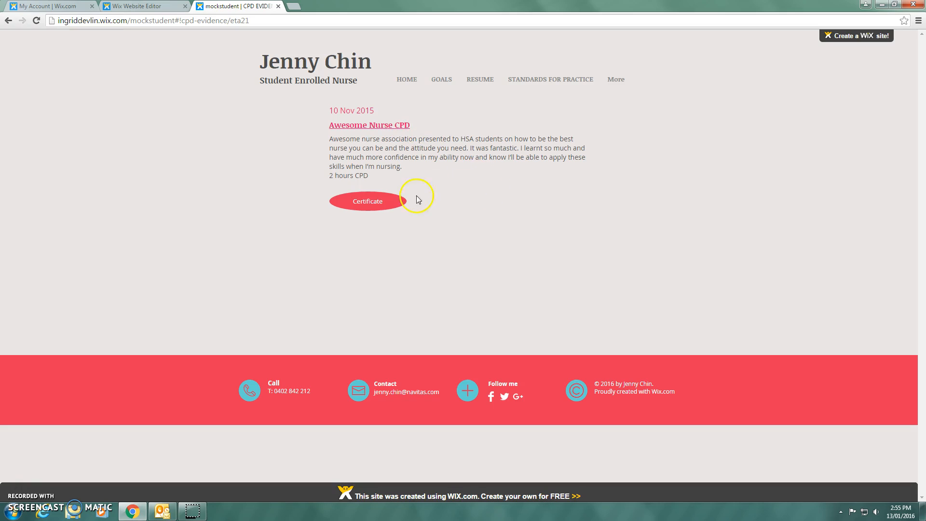
Step: Download the CPD certificate Awesome Nurse.docx, view it in Word, close it and return to the live site's HOME page
left_click(386, 204)
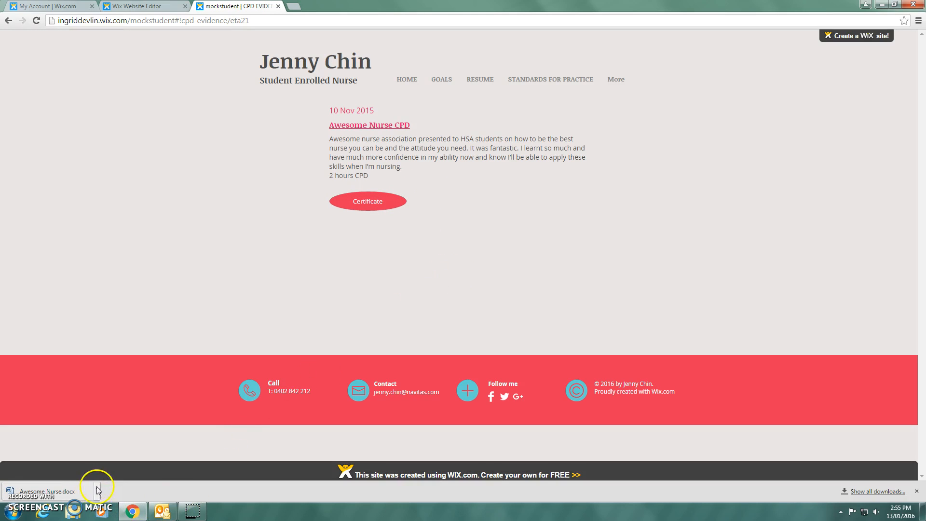
left_click(80, 491)
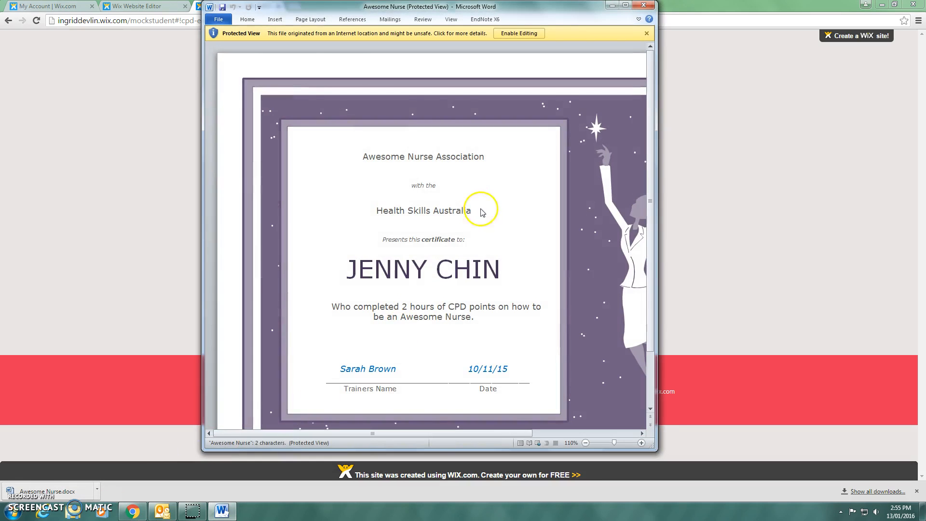
left_click(643, 5)
left_click(398, 87)
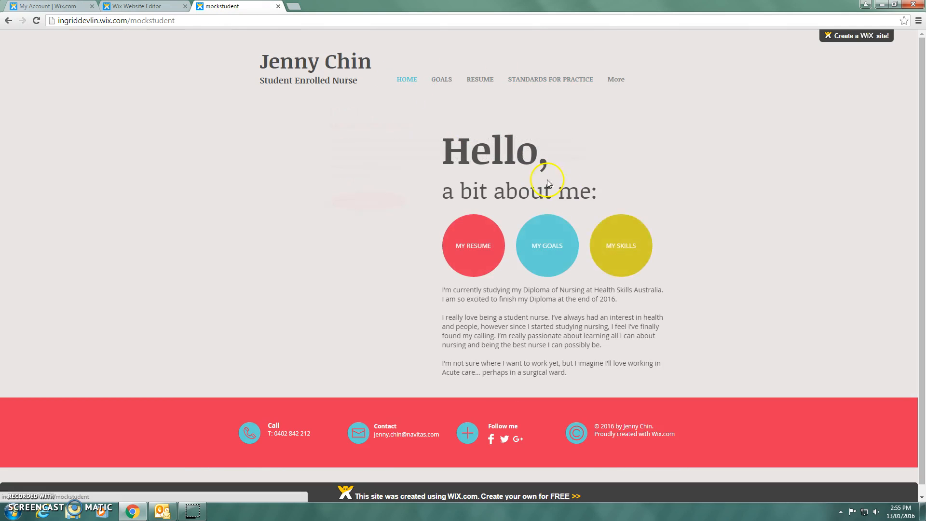